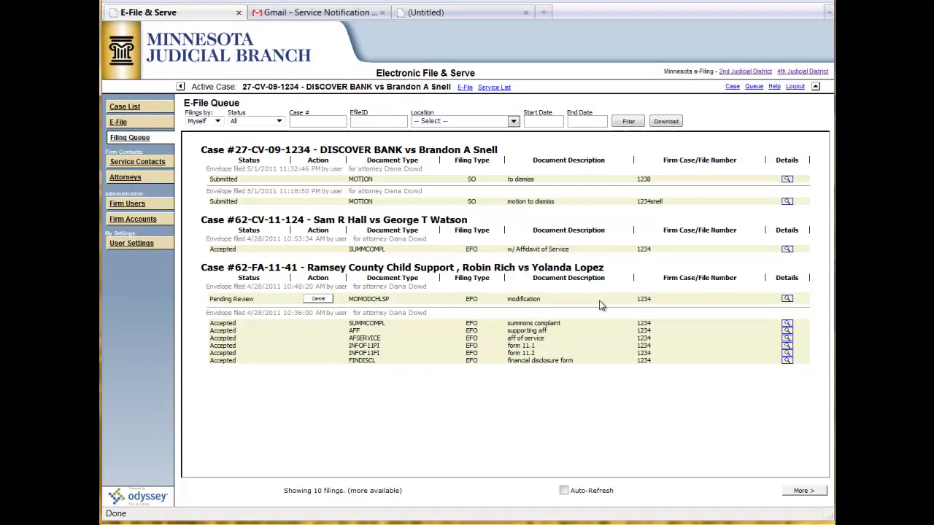
Step: Set Filings by to My Firm and filter the E-File Queue
{"action": "left_click", "coordinate": [217, 122]}
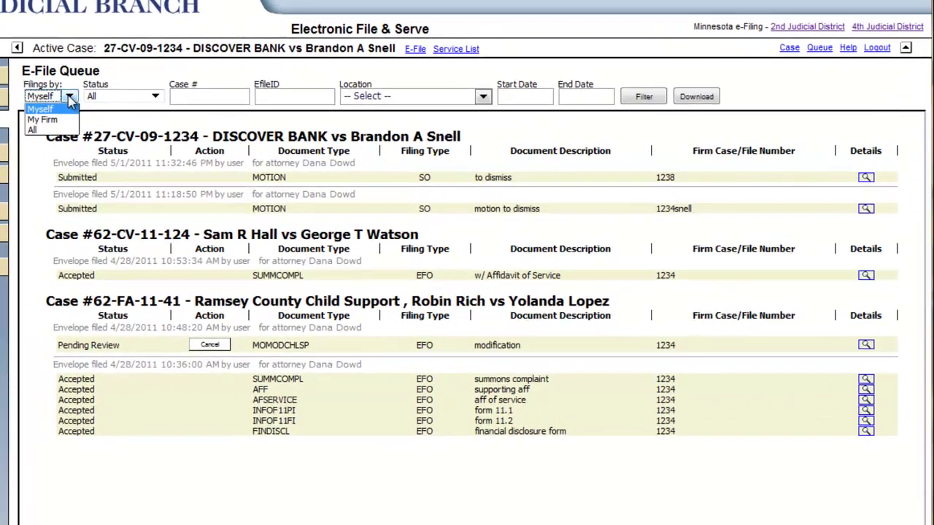
{"action": "left_click", "coordinate": [69, 121]}
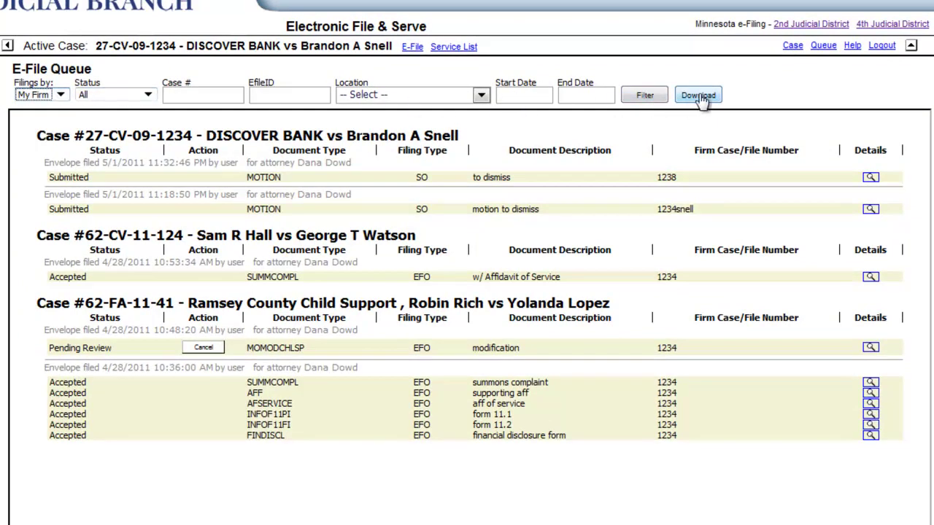
{"action": "left_click", "coordinate": [648, 97]}
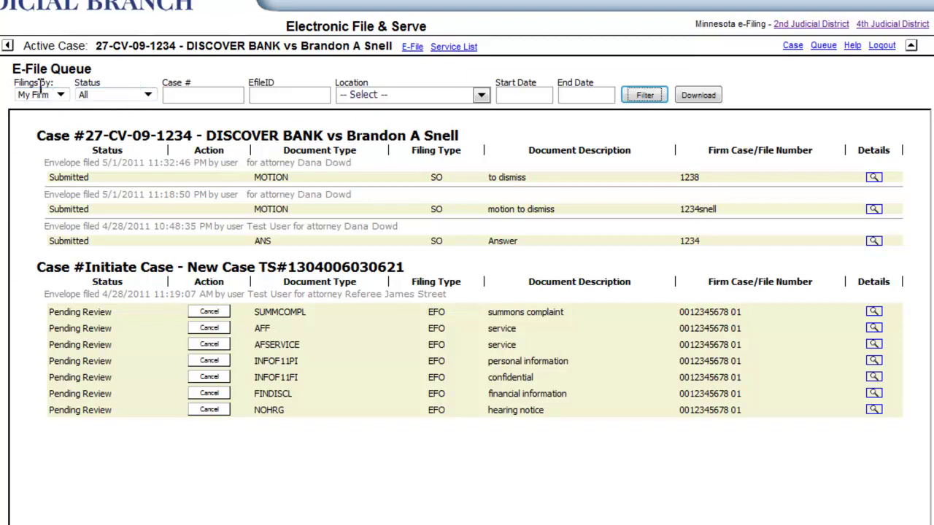
Step: Filter the queue by Rejected, then Error, then finally Accepted status
{"action": "left_click", "coordinate": [148, 96]}
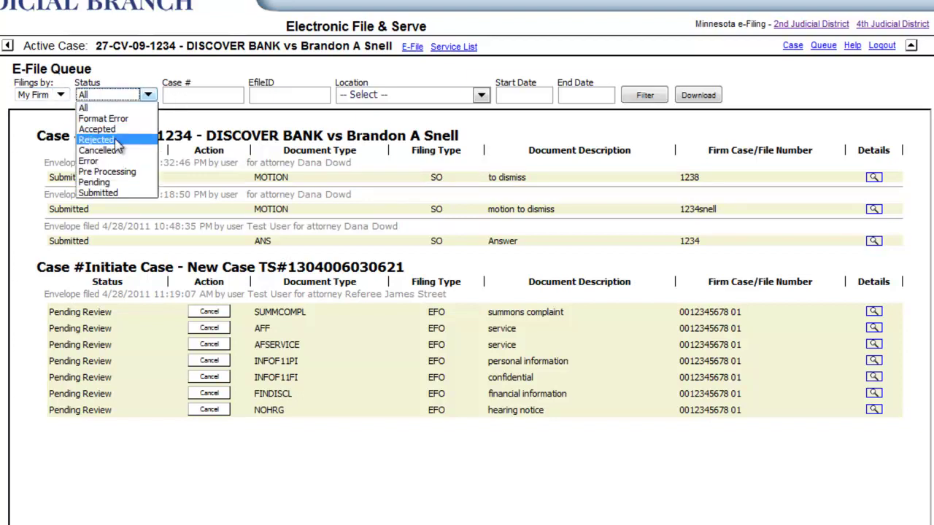
{"action": "left_click", "coordinate": [117, 141]}
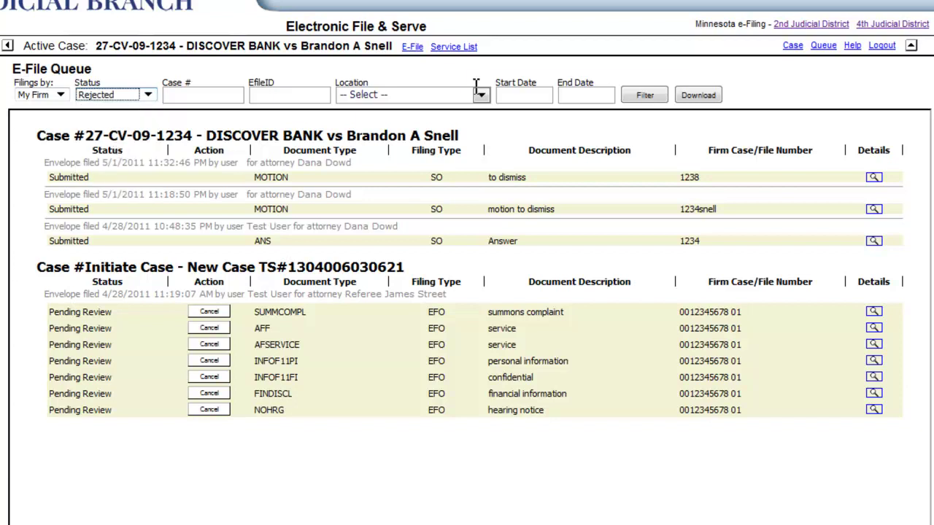
{"action": "left_click", "coordinate": [653, 97]}
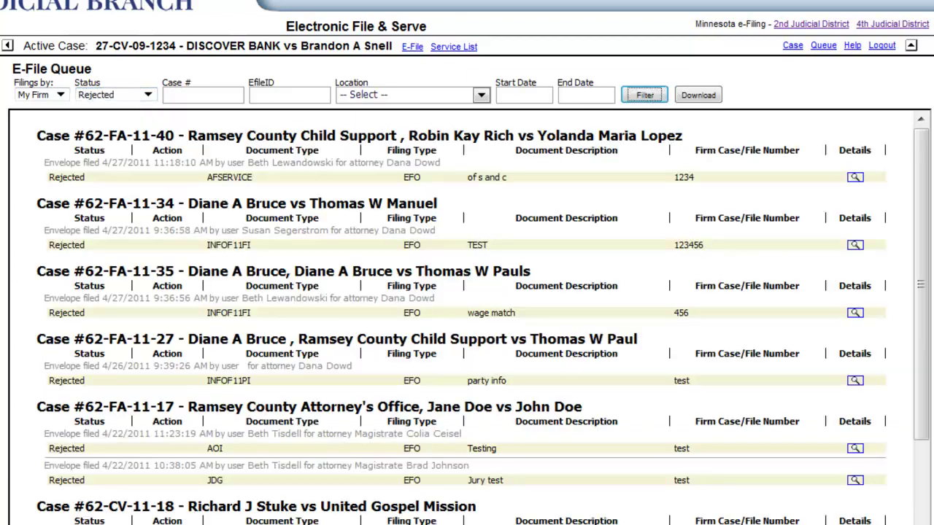
{"action": "left_click", "coordinate": [148, 95]}
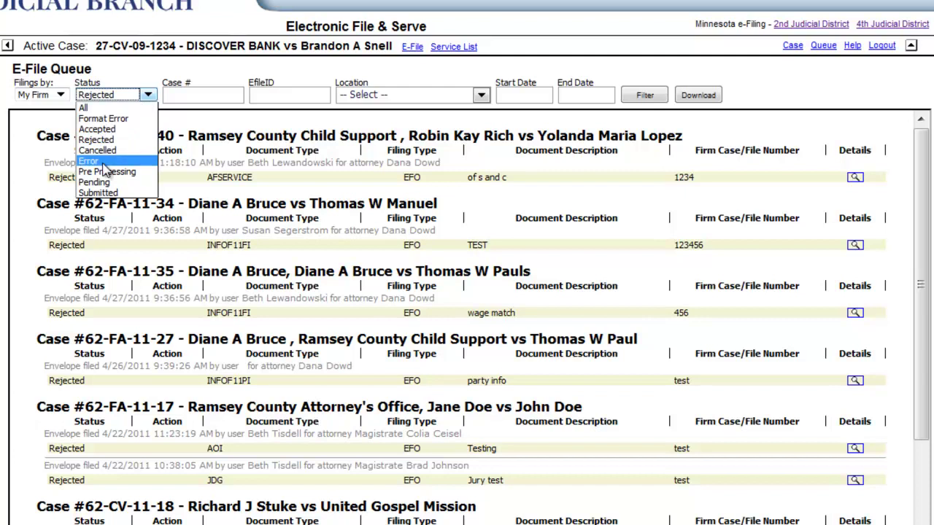
{"action": "left_click", "coordinate": [105, 161]}
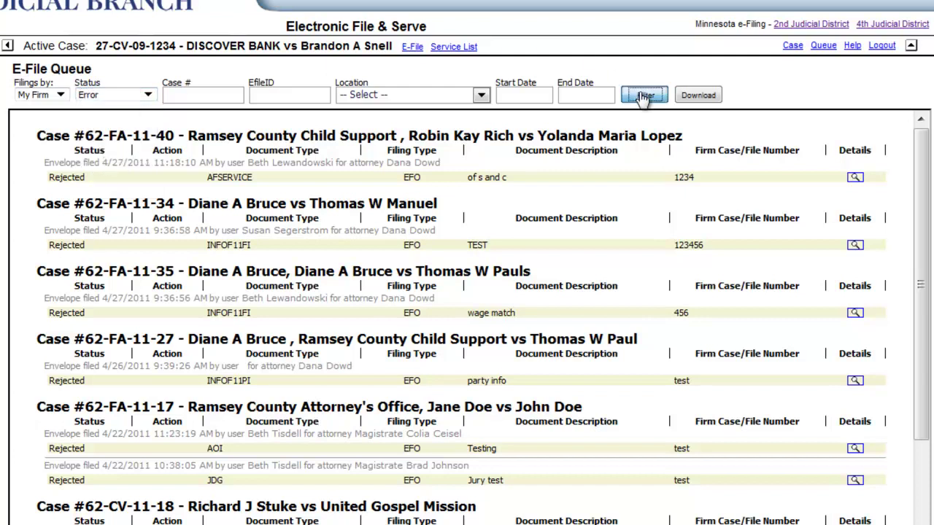
{"action": "left_click", "coordinate": [644, 96]}
{"action": "left_click", "coordinate": [148, 95]}
{"action": "left_click", "coordinate": [115, 131]}
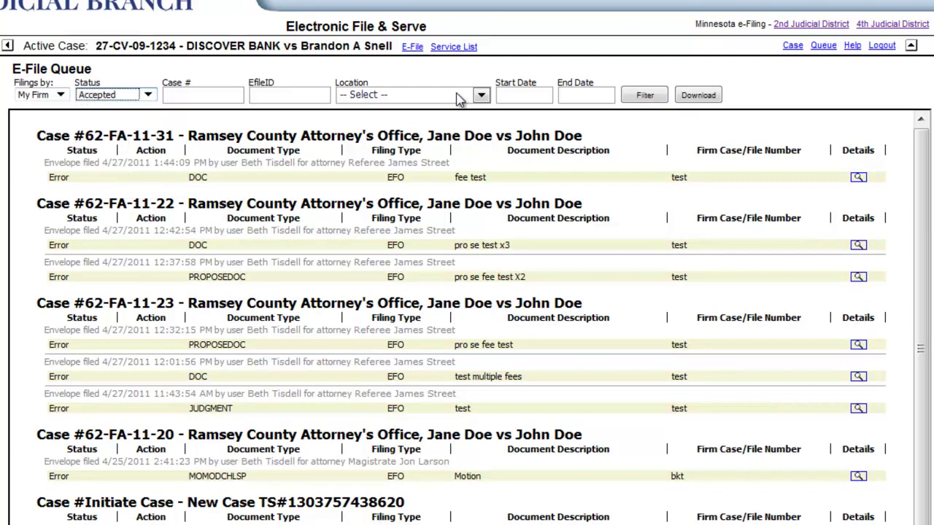
{"action": "left_click", "coordinate": [635, 93]}
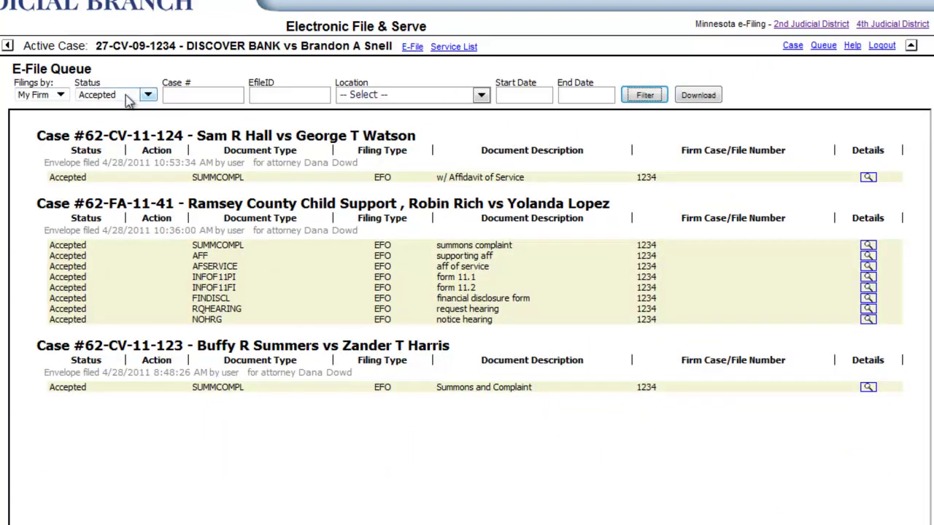
Step: Limit filings to 04/25/2011–04/29/2011, then download queuedownload.xml and open it in Excel
{"action": "left_click", "coordinate": [529, 96]}
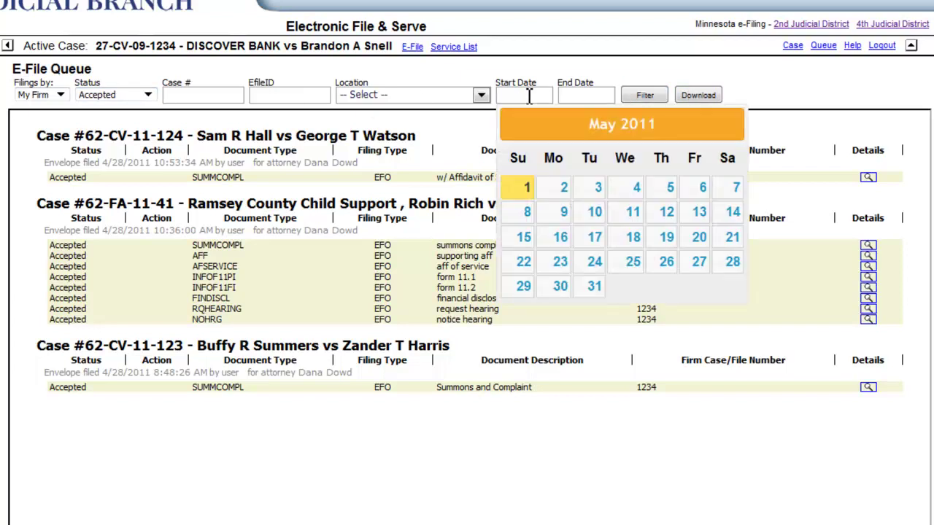
{"action": "left_click", "coordinate": [562, 189]}
{"action": "left_click", "coordinate": [583, 97]}
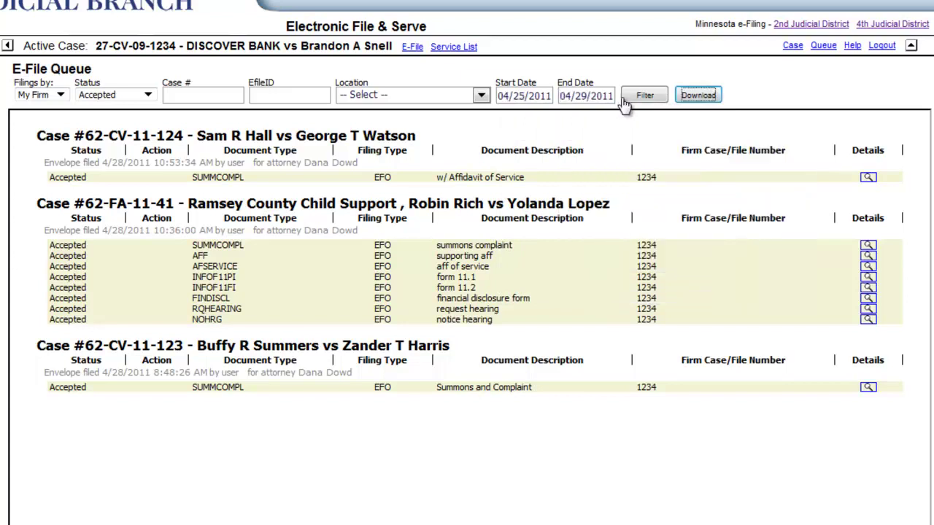
{"action": "left_click", "coordinate": [641, 96]}
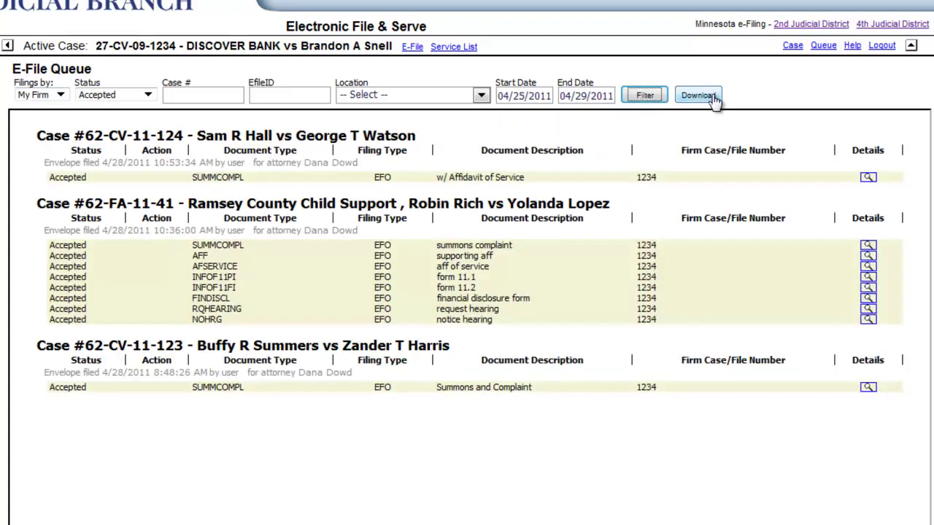
{"action": "left_click", "coordinate": [699, 95]}
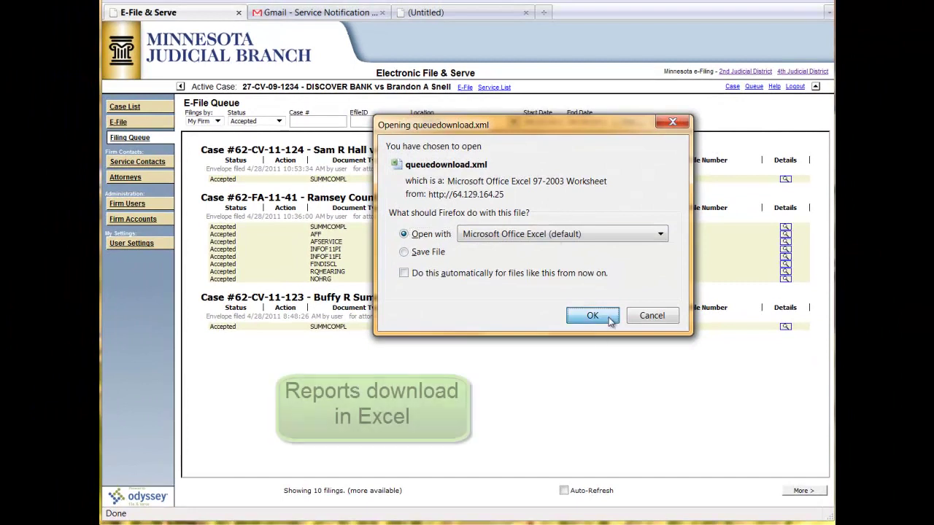
{"action": "left_click", "coordinate": [597, 316]}
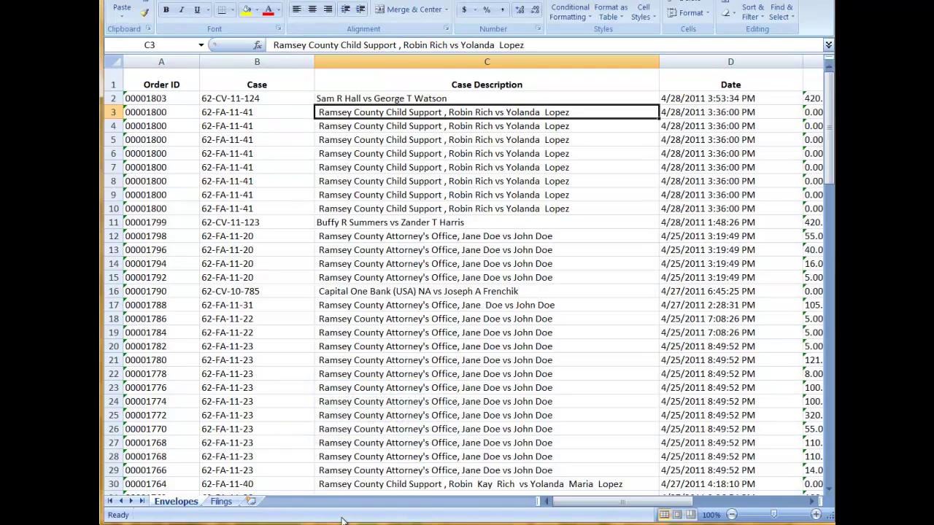
Step: Scroll the report's Filings sheet across columns E through J to the fee columns
{"action": "left_click_drag", "start_coordinate": [569, 499], "coordinate": [660, 502]}
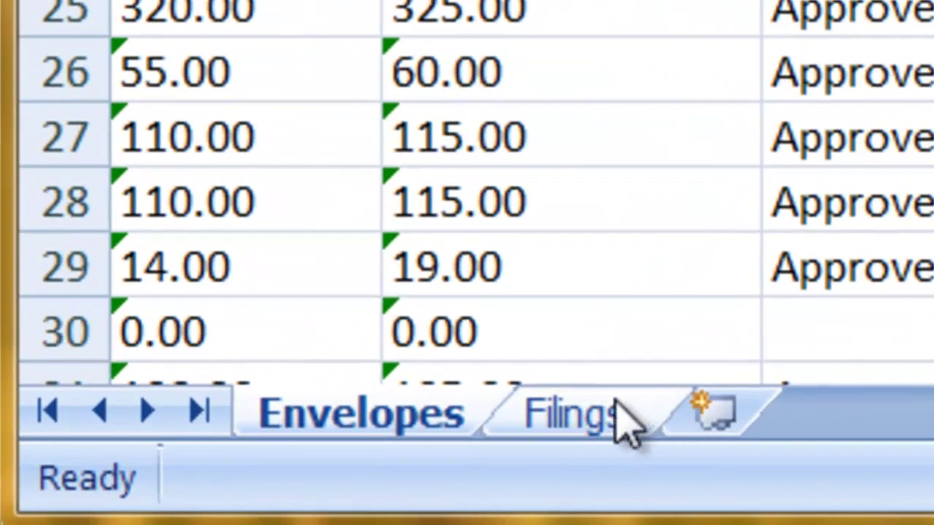
{"action": "left_click", "coordinate": [616, 409]}
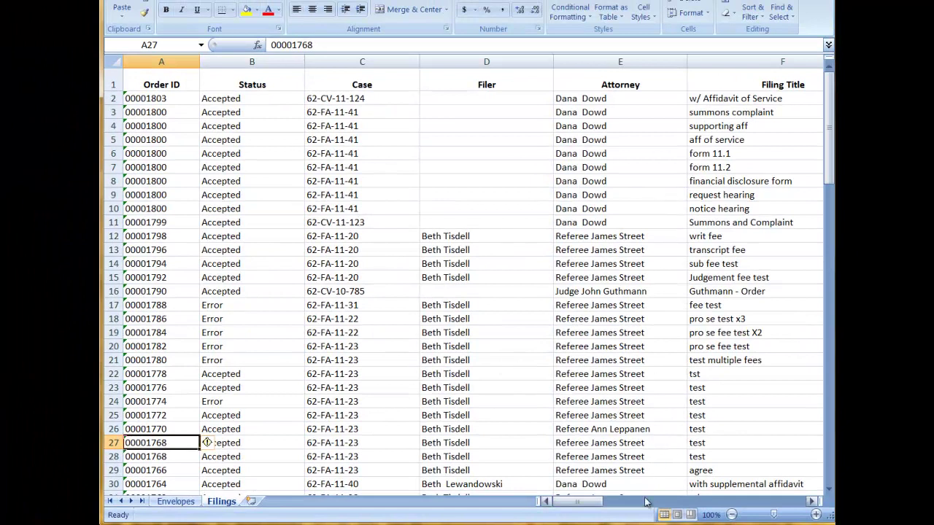
{"action": "left_click_drag", "start_coordinate": [587, 504], "coordinate": [645, 500]}
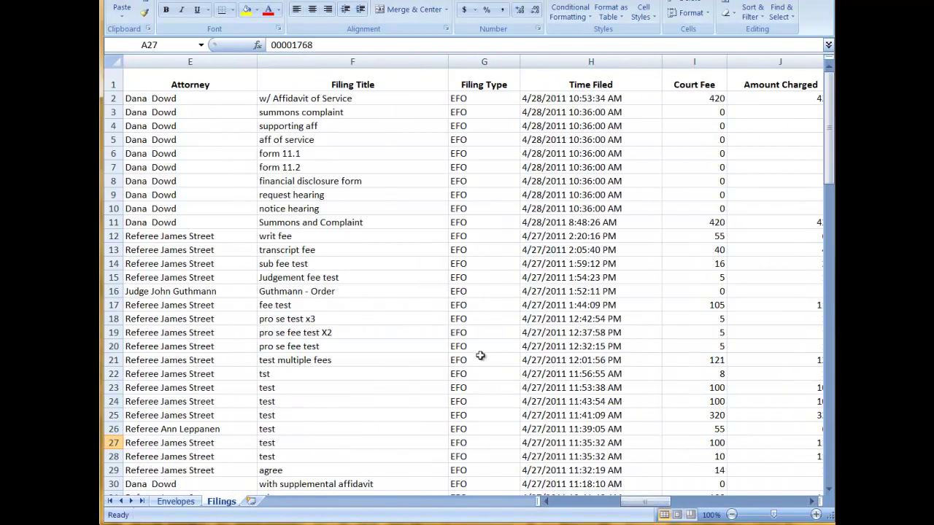
{"action": "left_click_drag", "start_coordinate": [649, 502], "coordinate": [717, 503]}
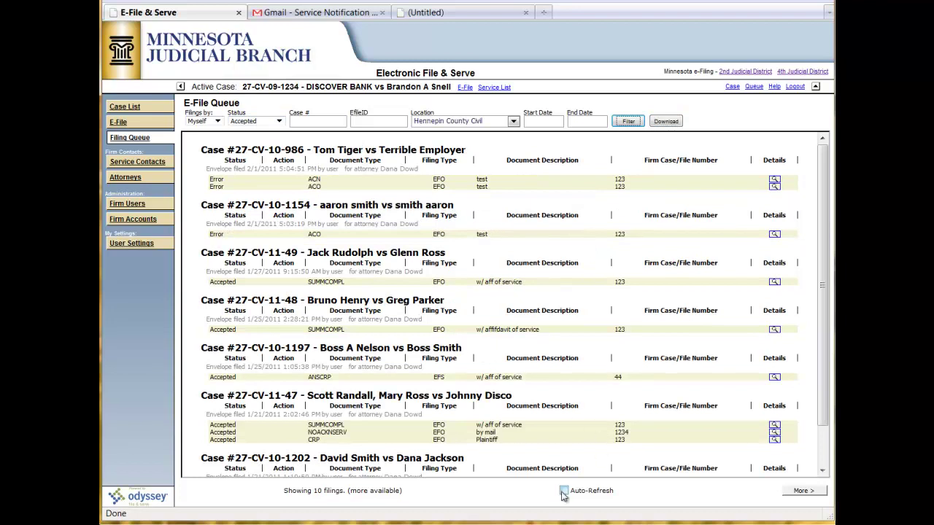
Step: Turn on Auto-Refresh for the E-File Queue
{"action": "left_click", "coordinate": [564, 492]}
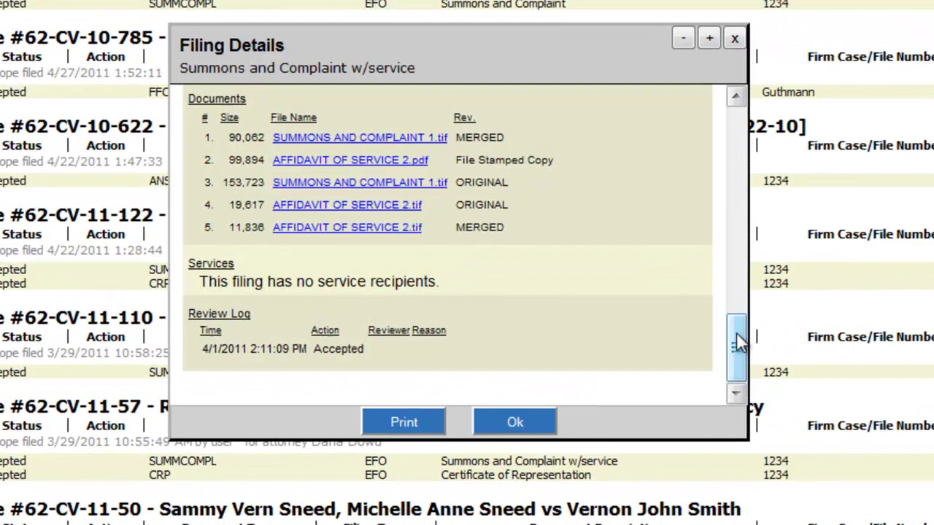
{"action": "mouse_move", "coordinate": [735, 334]}
{"action": "left_mouse_down"}
{"action": "mouse_move", "coordinate": [737, 142]}
{"action": "mouse_move", "coordinate": [752, 110]}
{"action": "mouse_move", "coordinate": [738, 349]}
{"action": "left_mouse_up"}
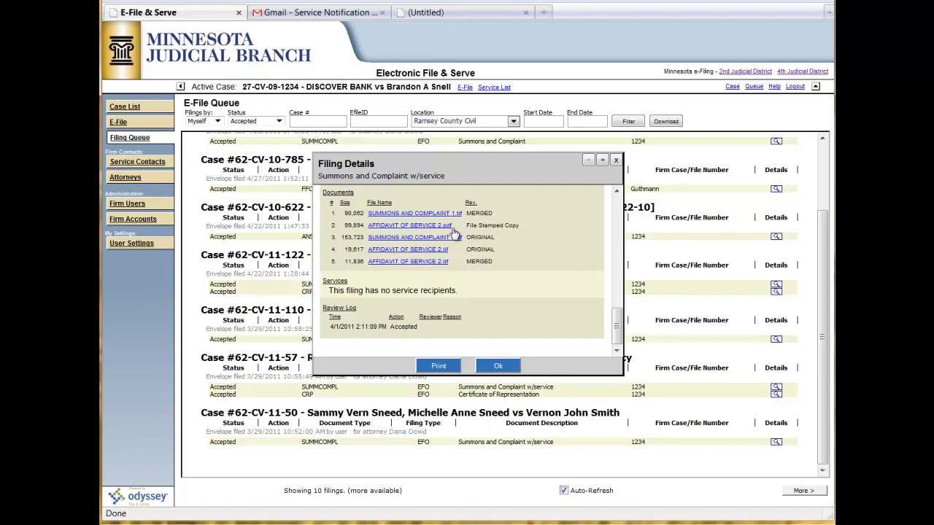
Step: View the filing's file-stamped copy, close its details, and pick Rejected status
{"action": "left_click", "coordinate": [437, 226]}
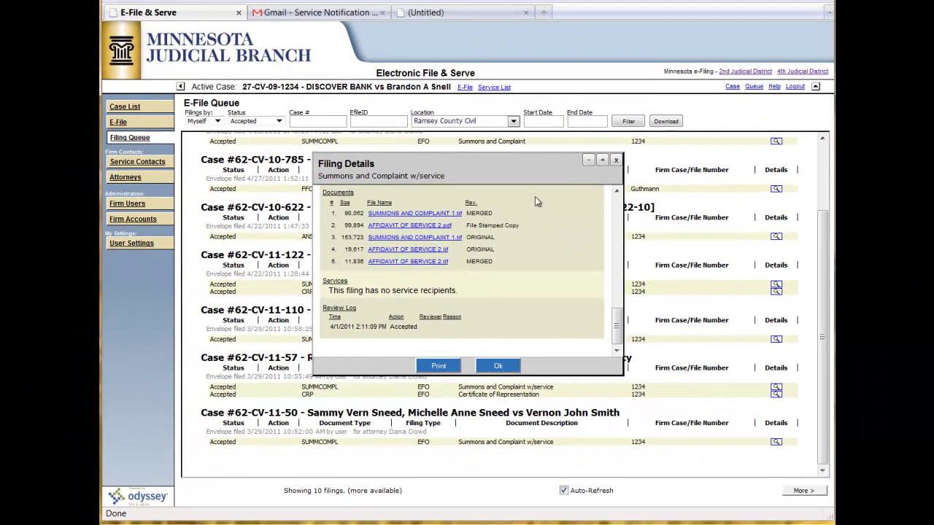
{"action": "key", "text": "Return"}
{"action": "left_click", "coordinate": [280, 122]}
{"action": "left_click", "coordinate": [264, 156]}
Step: List the 3 Rejected filings and read the with Waivers rejection reason, 'Wrong or existing case'
{"action": "left_click", "coordinate": [628, 121]}
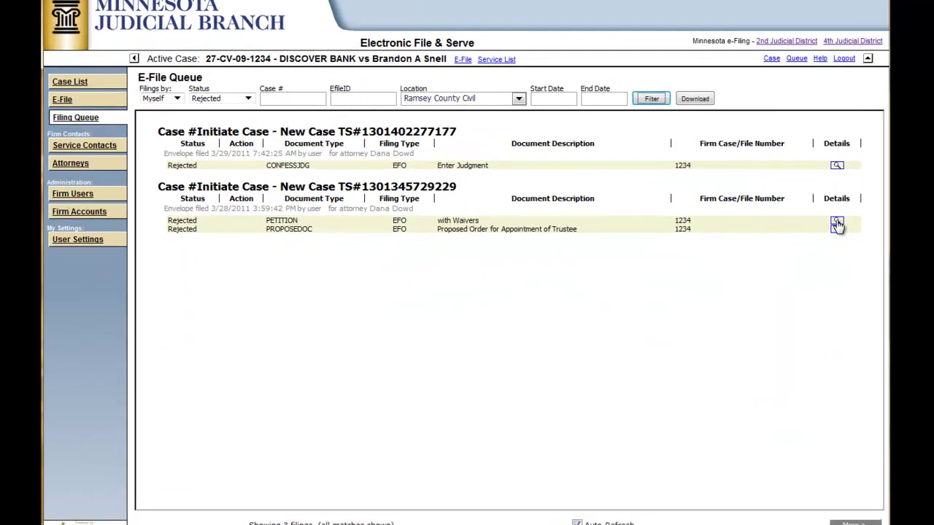
{"action": "left_click", "coordinate": [789, 227]}
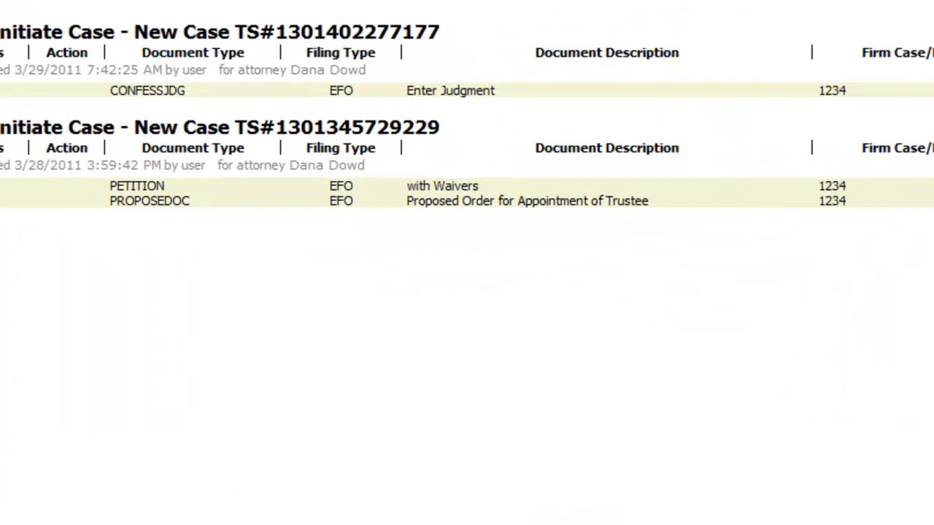
{"action": "left_click_drag", "start_coordinate": [616, 328], "coordinate": [619, 212]}
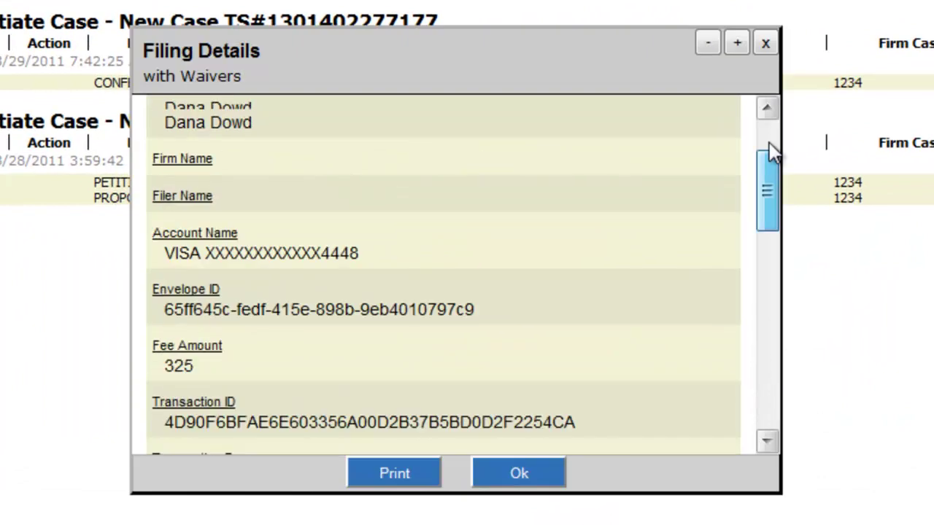
{"action": "left_click_drag", "start_coordinate": [773, 152], "coordinate": [757, 425]}
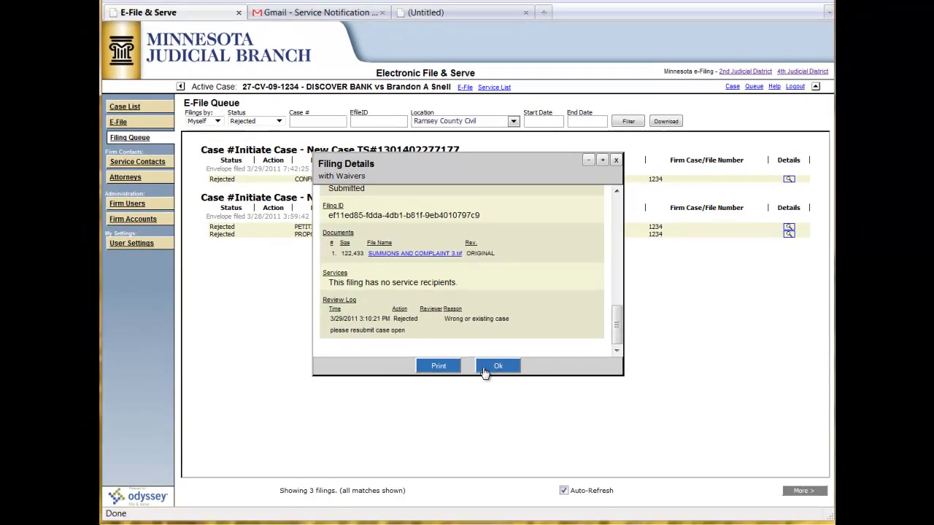
{"action": "left_click", "coordinate": [489, 482]}
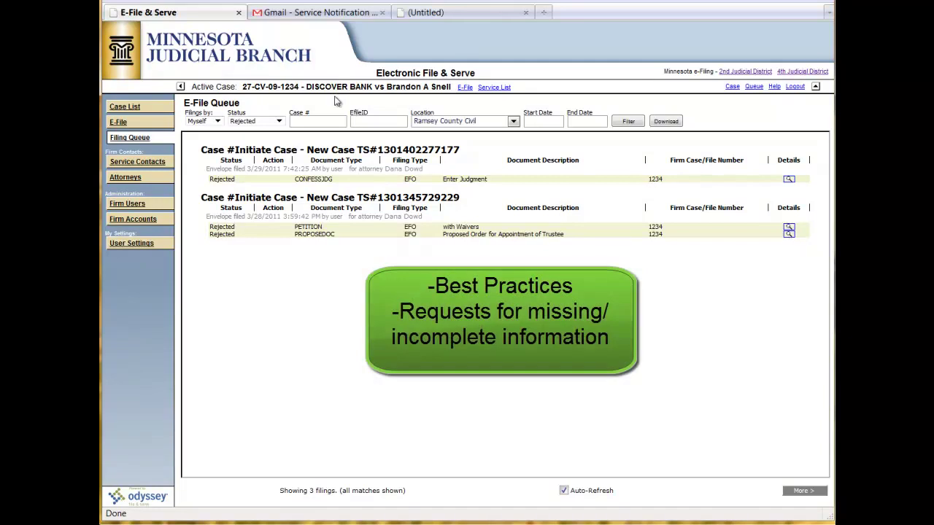
{"action": "left_click", "coordinate": [280, 121]}
{"action": "left_click", "coordinate": [248, 139]}
{"action": "left_click", "coordinate": [628, 123]}
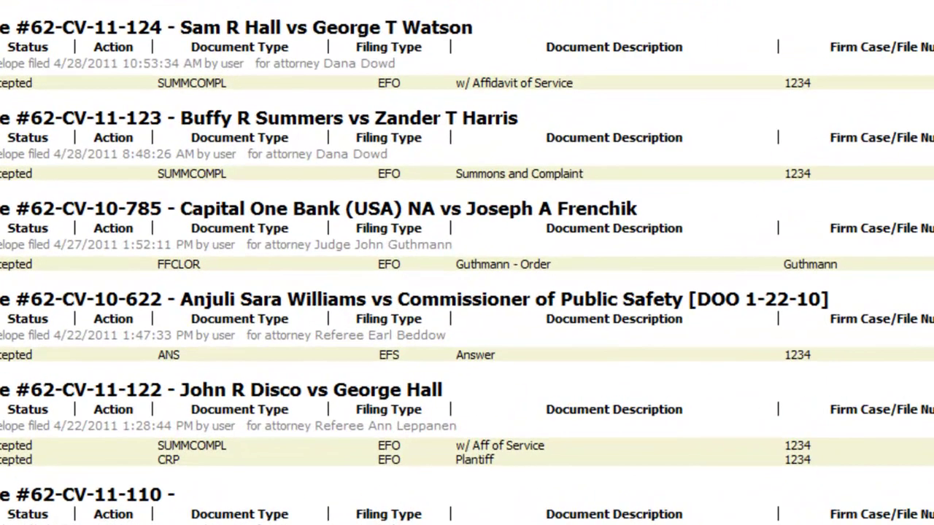
{"action": "left_click", "coordinate": [900, 413]}
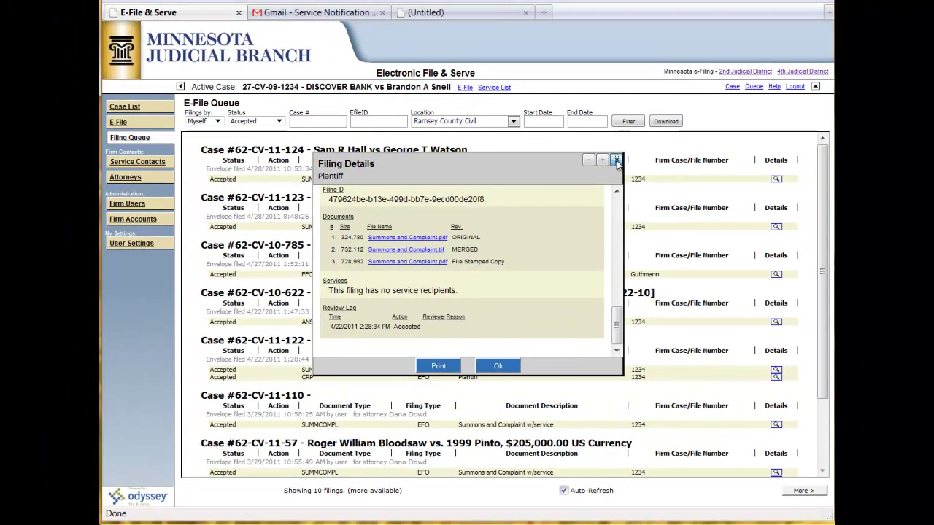
{"action": "left_click", "coordinate": [616, 155]}
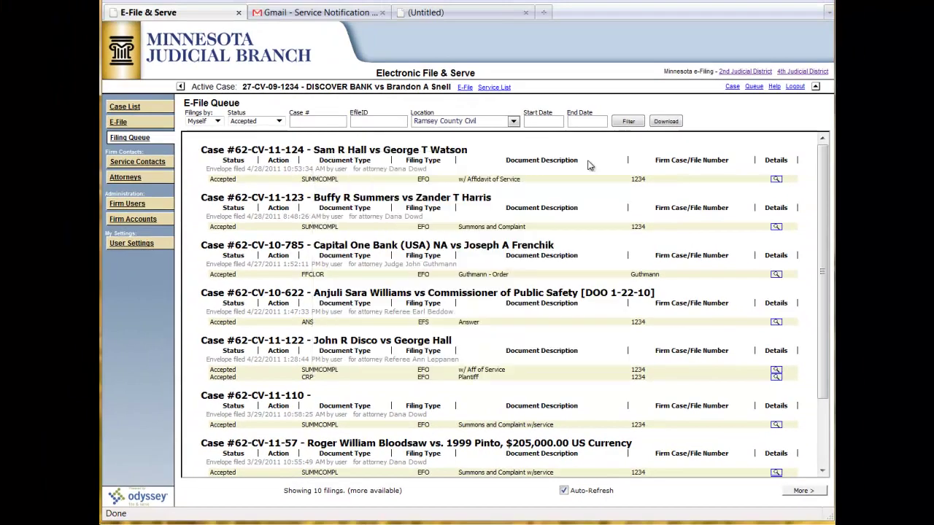
{"action": "left_click", "coordinate": [255, 121]}
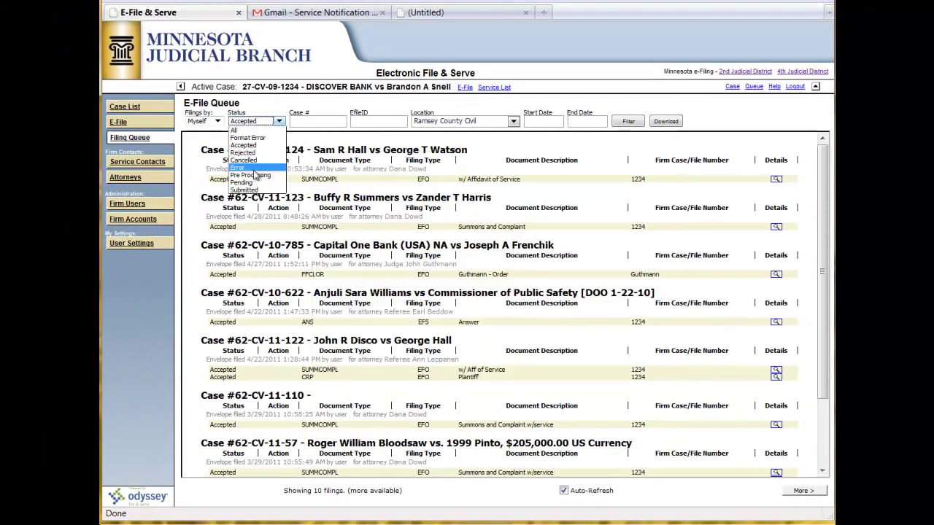
Step: Show Error filings, review Urgent - TRO's InvalidMerchantInfo response, and visit the 2nd District site
{"action": "left_click", "coordinate": [248, 168]}
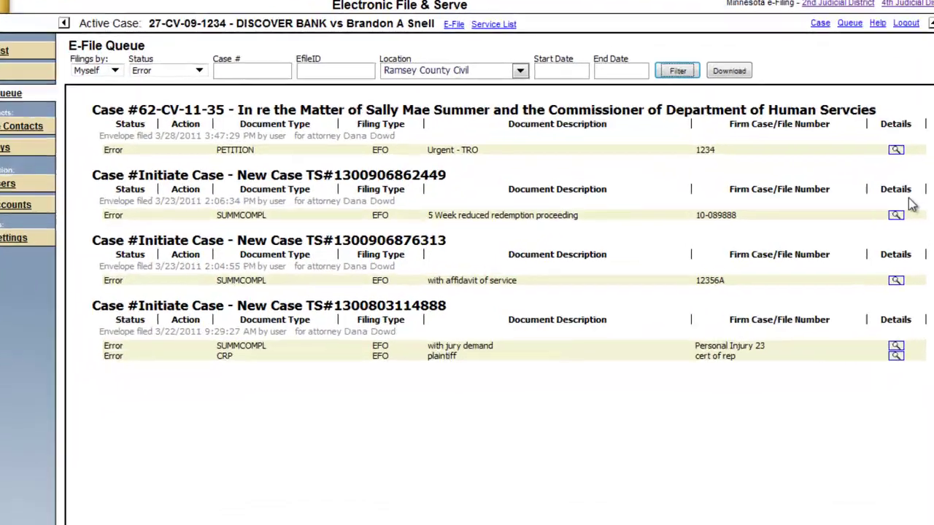
{"action": "left_click", "coordinate": [787, 178]}
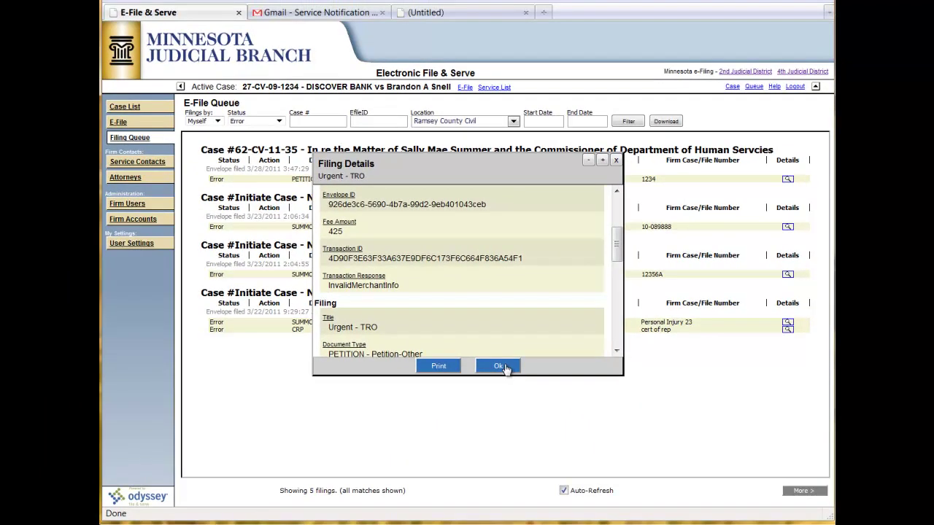
{"action": "left_click", "coordinate": [502, 367]}
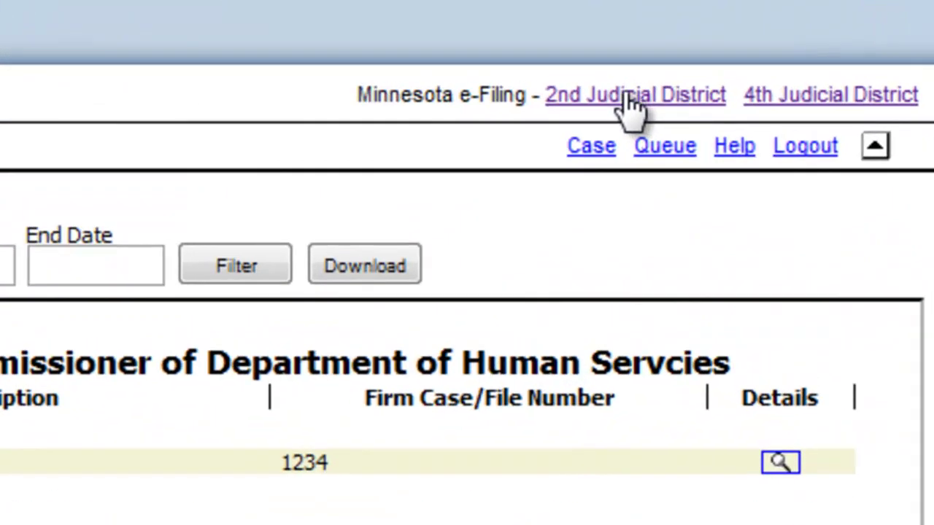
{"action": "left_click", "coordinate": [744, 73]}
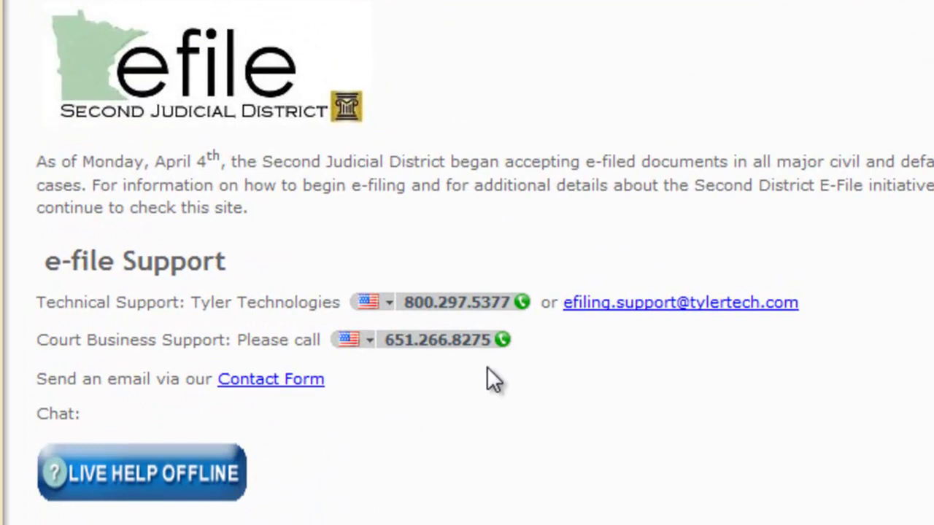
Step: Select the Technical Support: Tyler Technologies contact line on the e-file Support page
{"action": "left_click_drag", "start_coordinate": [192, 303], "coordinate": [910, 303]}
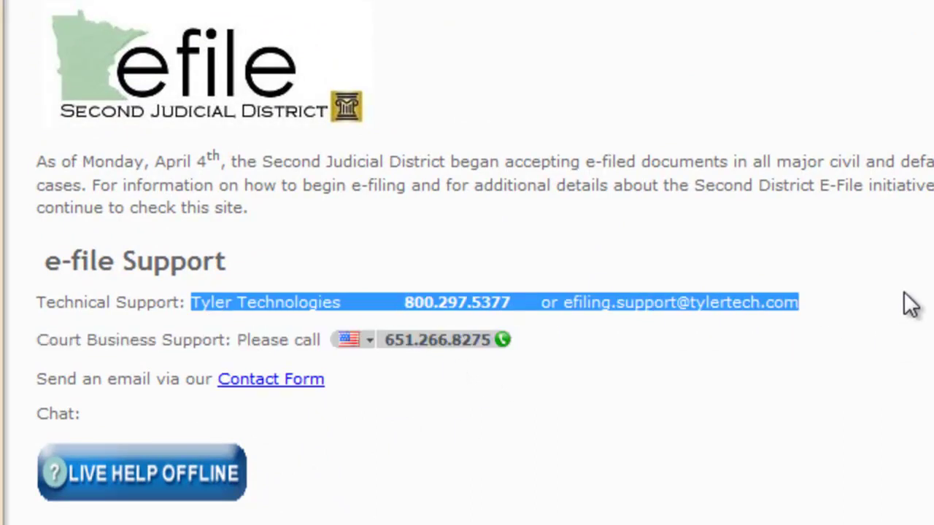